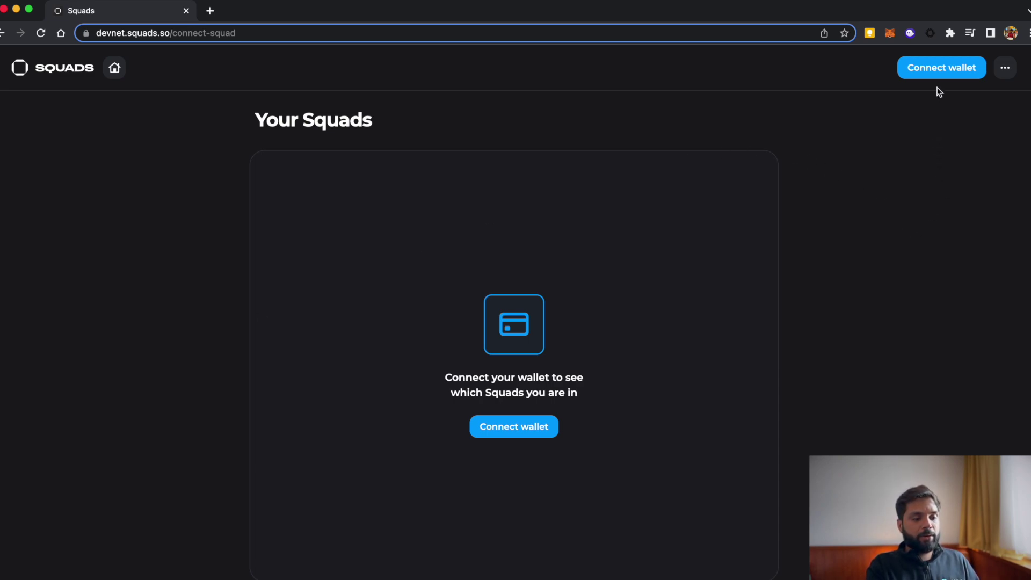
Step: Connect Phantom and name a new Squad 'Video Demo wallet', described 'To showcase a multisig wallet'
click(939, 68)
click(472, 297)
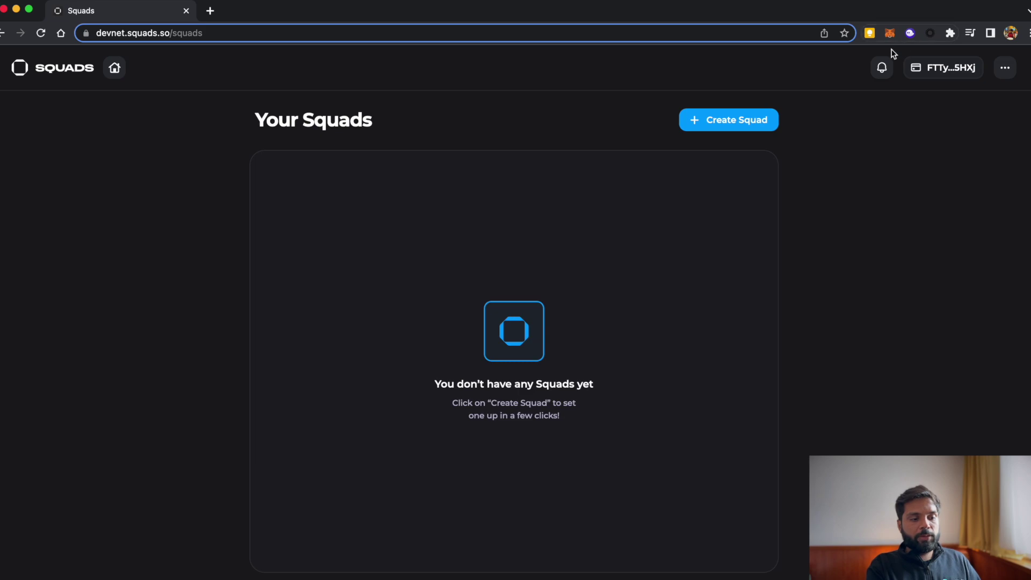
click(739, 126)
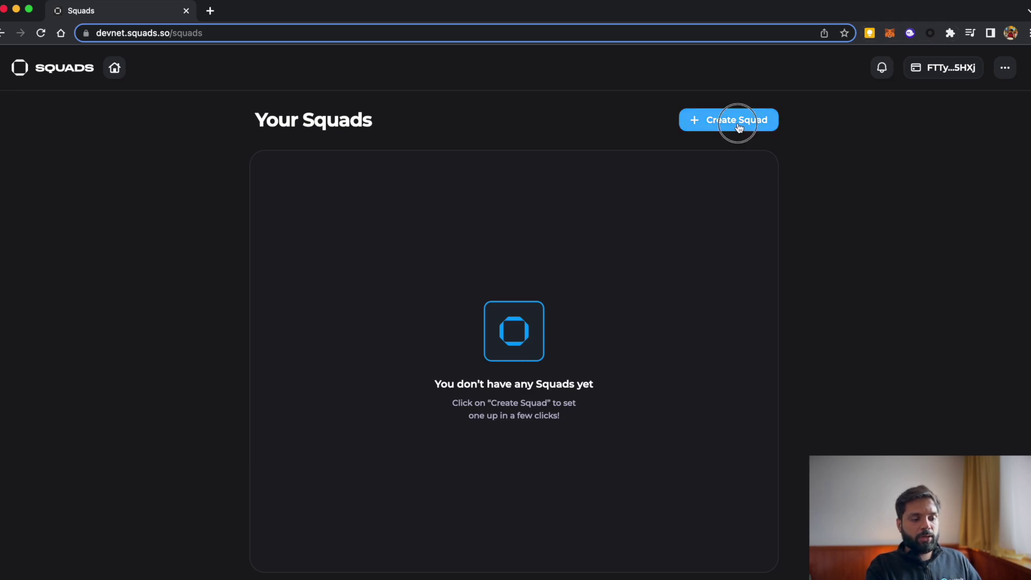
text(Vide)
key(BackSpace)
key(BackSpace)
key(BackSpace)
key(BackSpace)
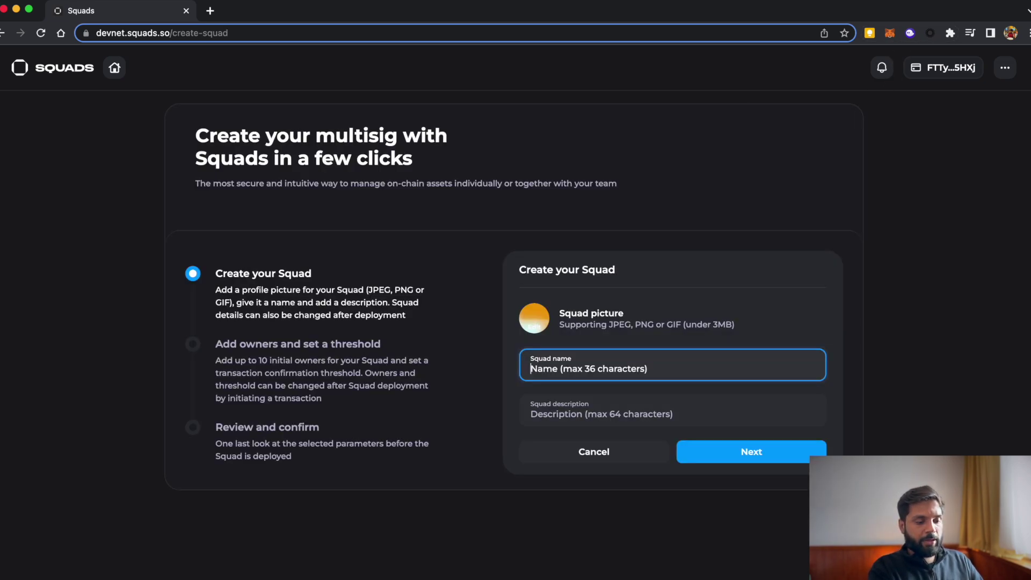
text(Video Demo wallet)
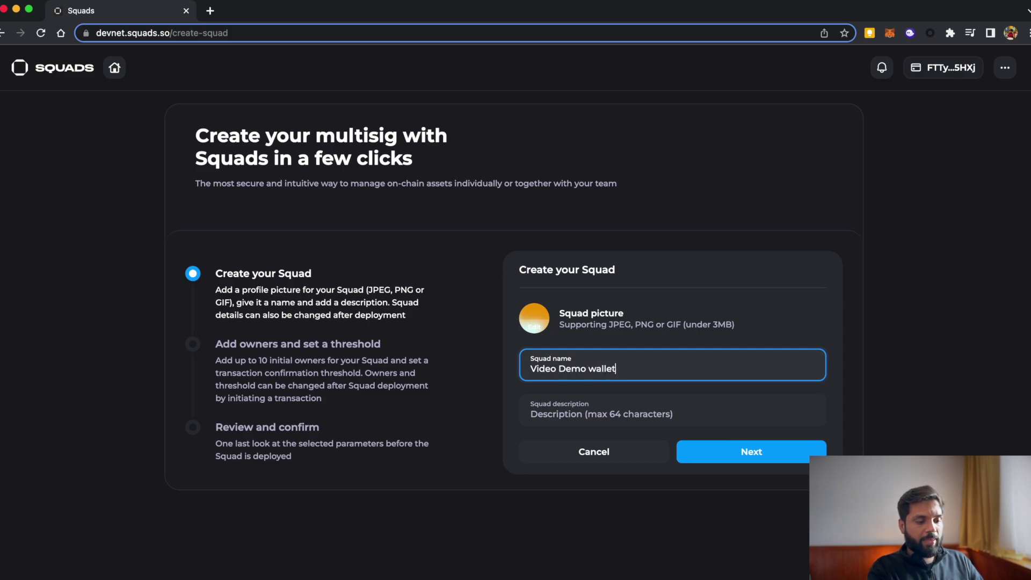
click(631, 413)
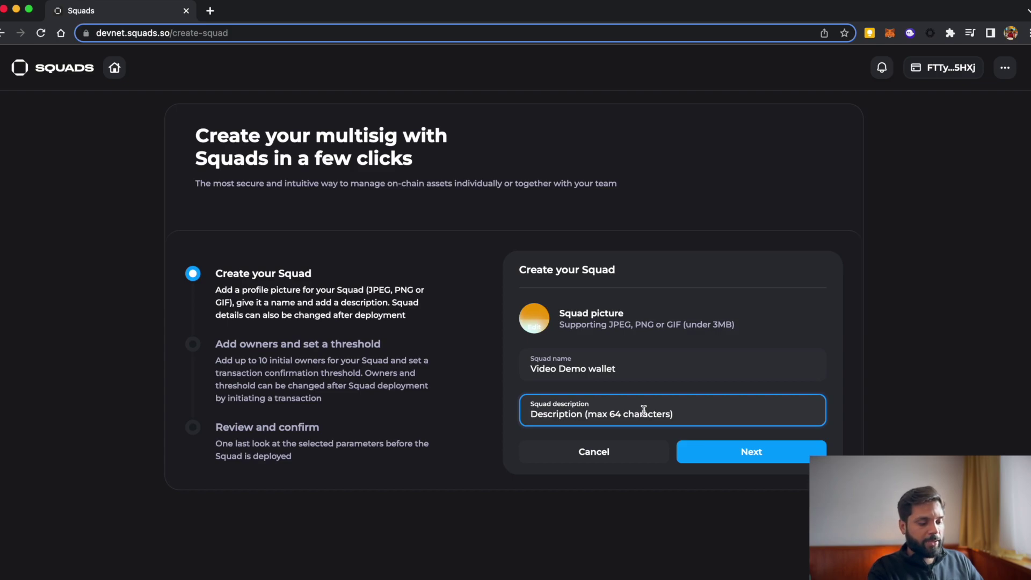
text(To sh)
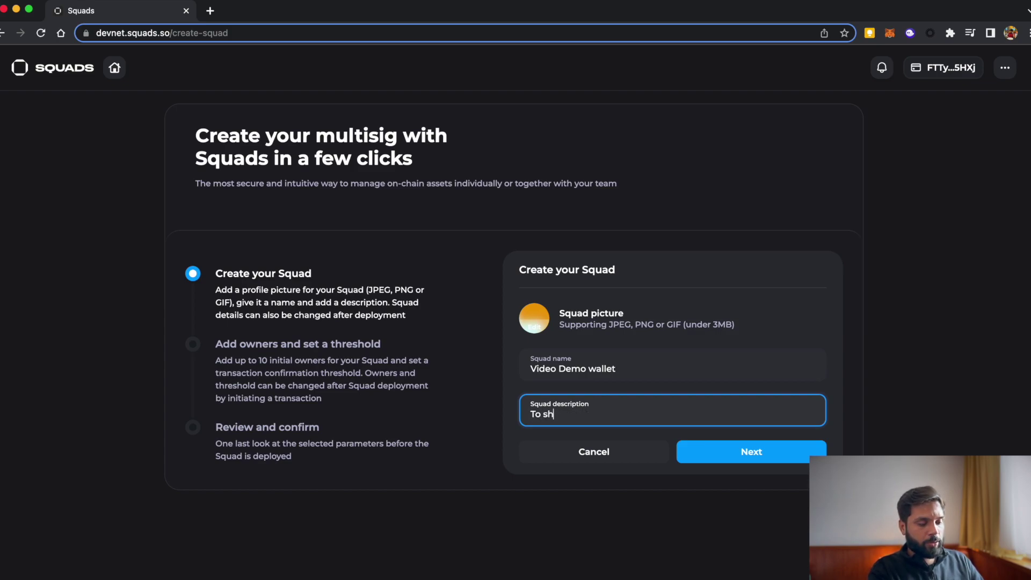
text(owcase a multis)
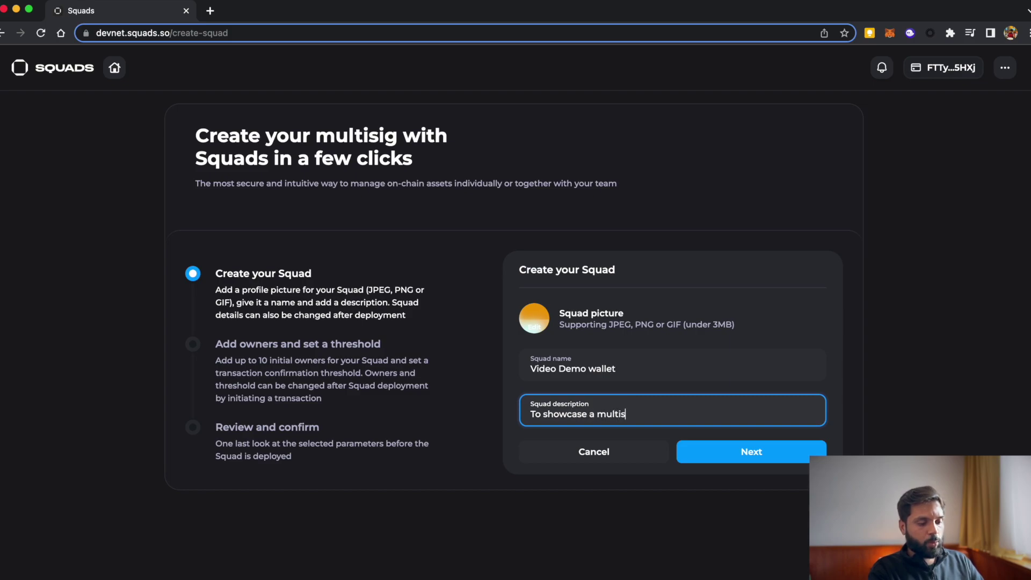
text(ig wallet)
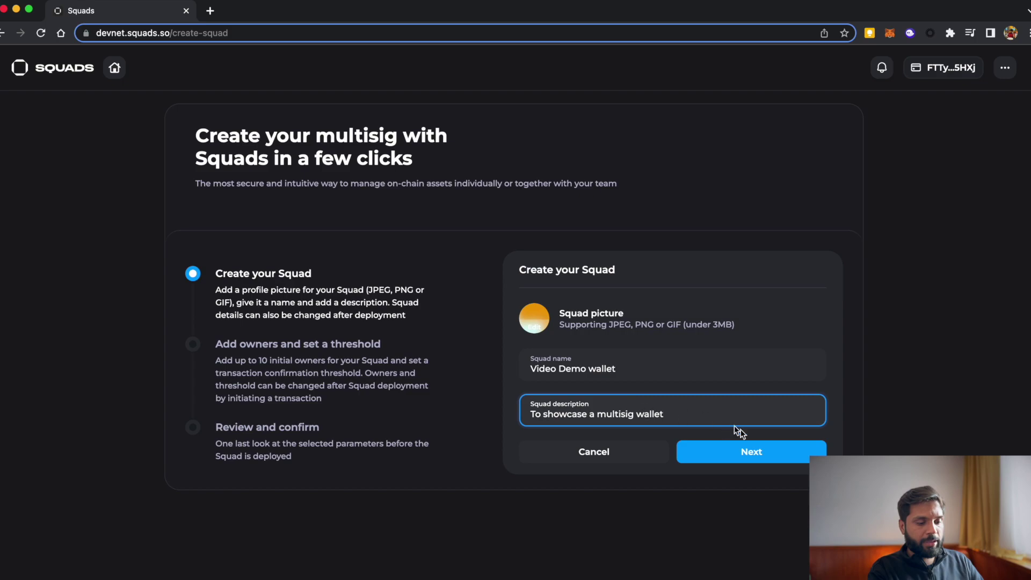
click(753, 454)
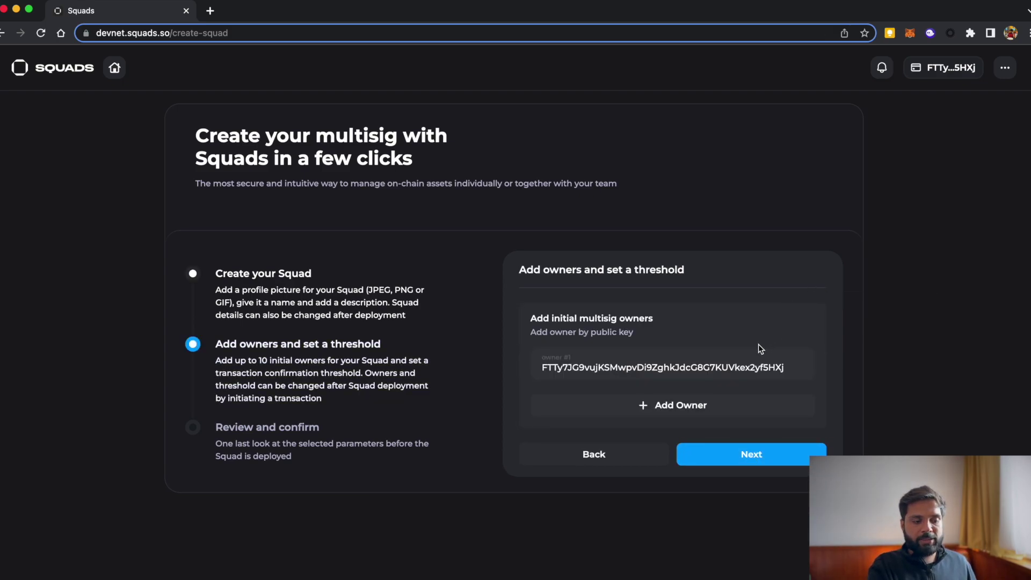
Step: Paste the second owner's public key and raise the confirmation threshold to 2 of 2
click(653, 405)
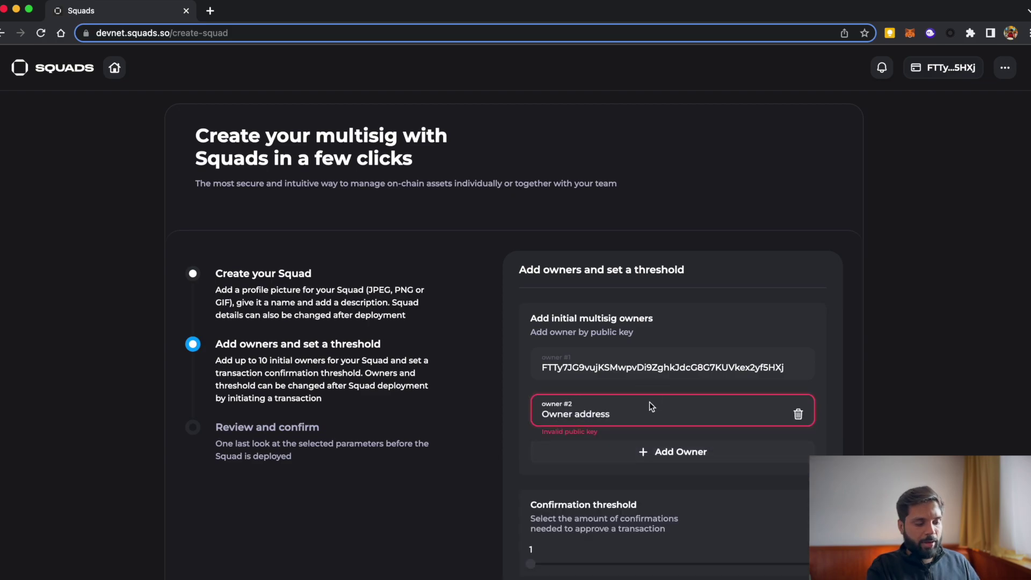
key(cmd+v)
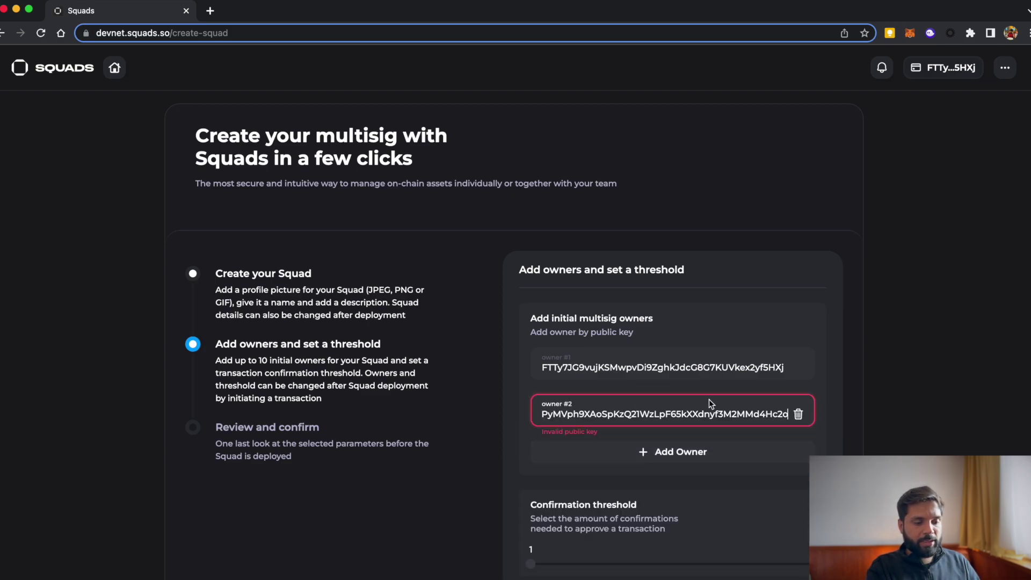
scroll(822, 428, down, 1)
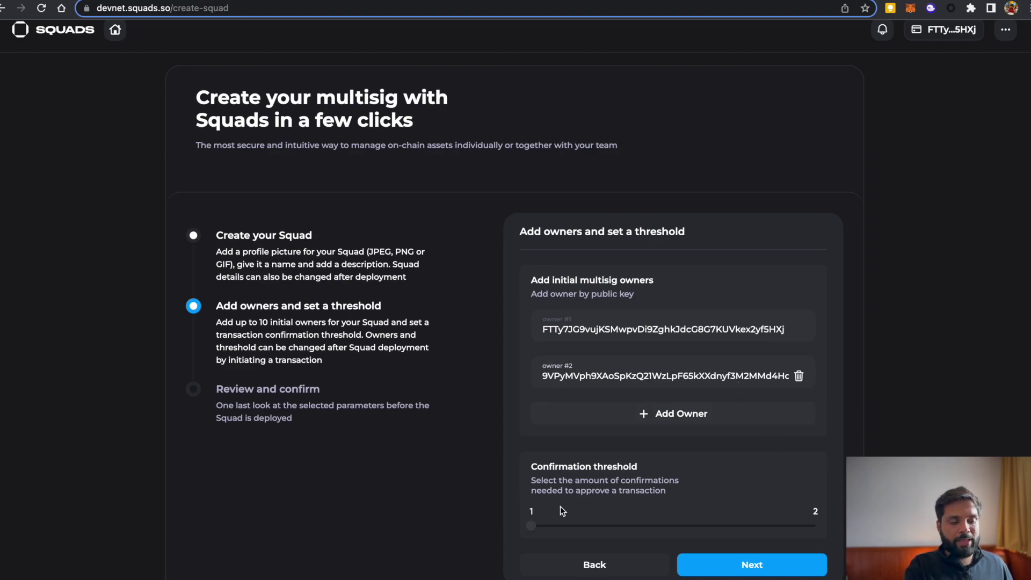
drag(530, 523, 625, 519)
click(537, 525)
drag(537, 525, 715, 530)
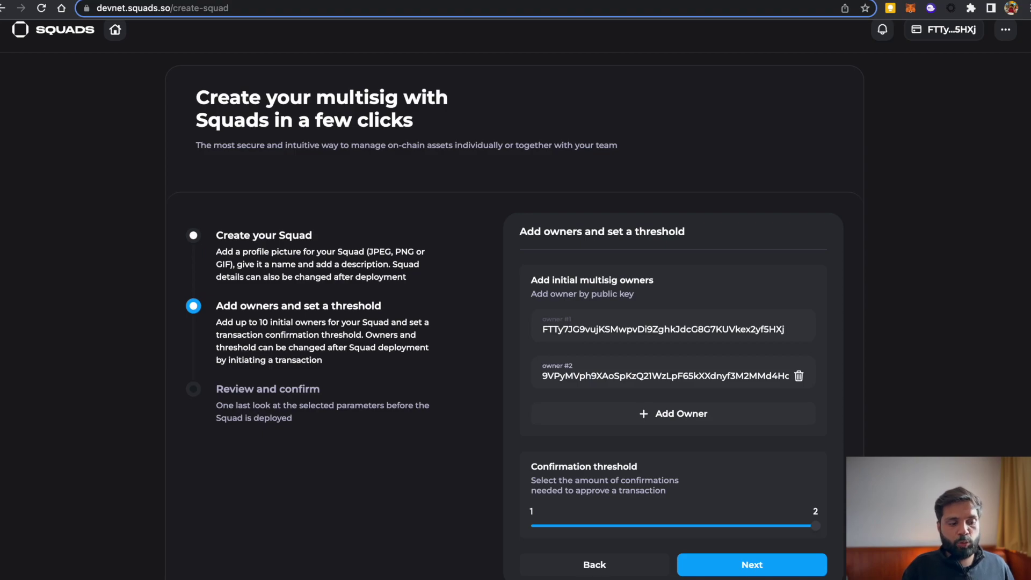
click(759, 568)
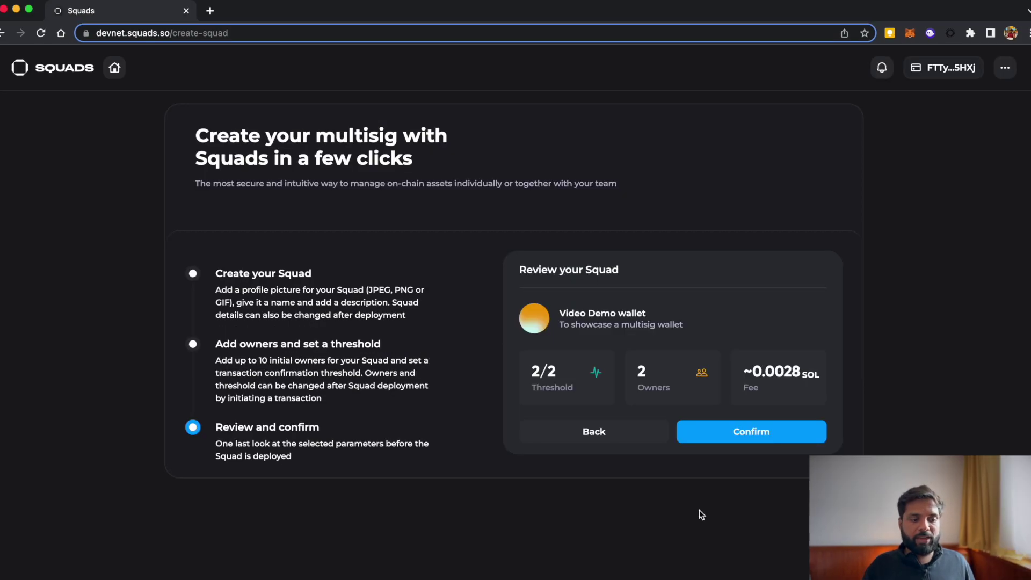
Step: Deploy the Squad with Phantom approval, then check its two owners and vault assets
click(741, 439)
click(970, 327)
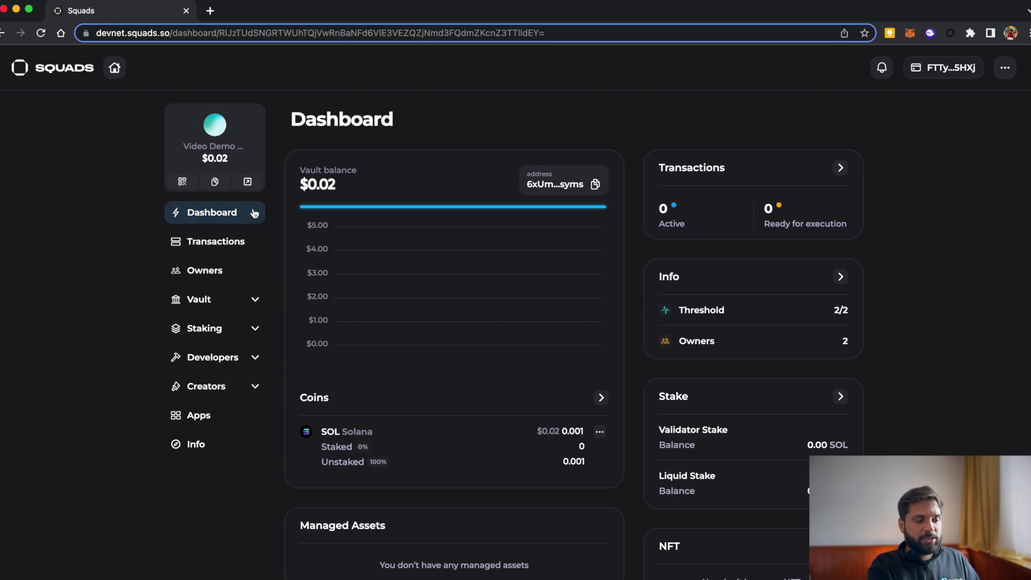
click(195, 276)
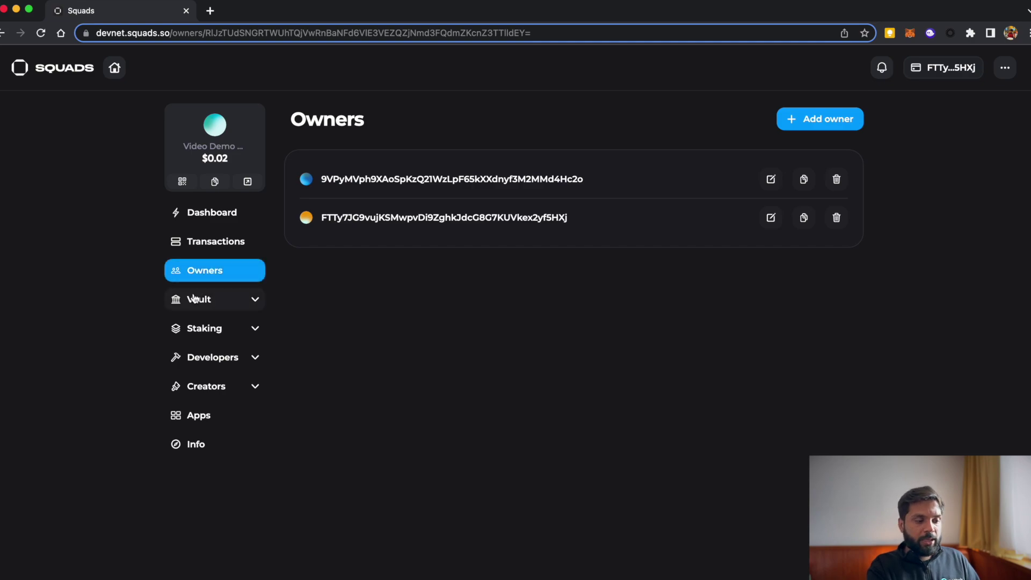
click(199, 299)
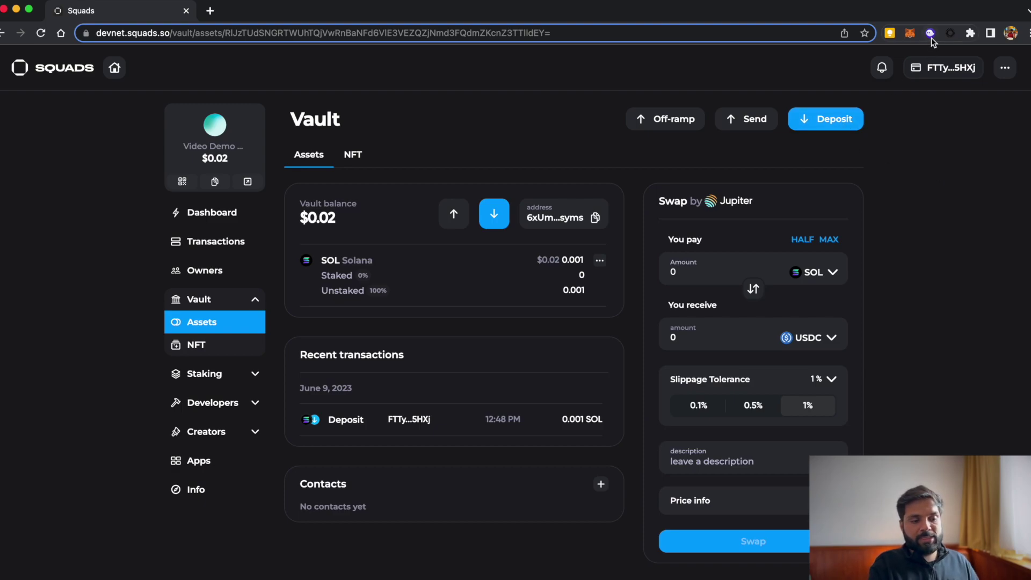
Step: Deposit 0.2 SOL into the vault via Phantom and zoom in on recent transactions
click(825, 120)
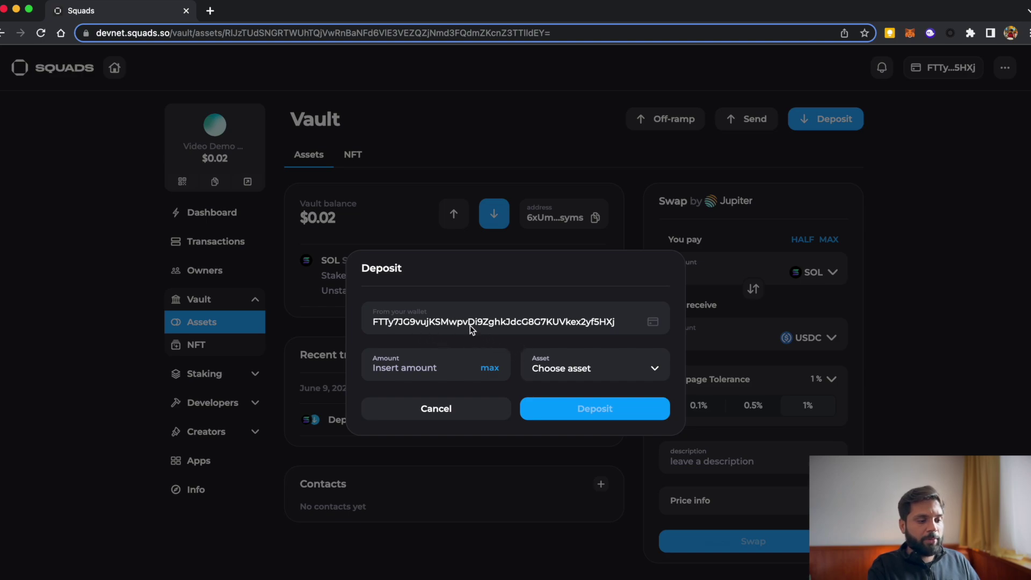
click(554, 367)
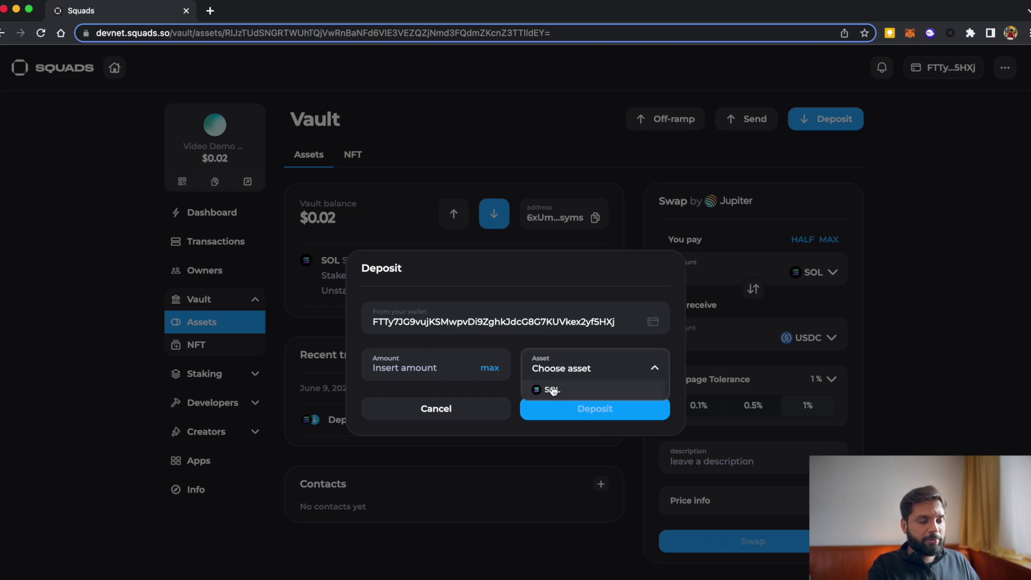
click(546, 390)
click(440, 370)
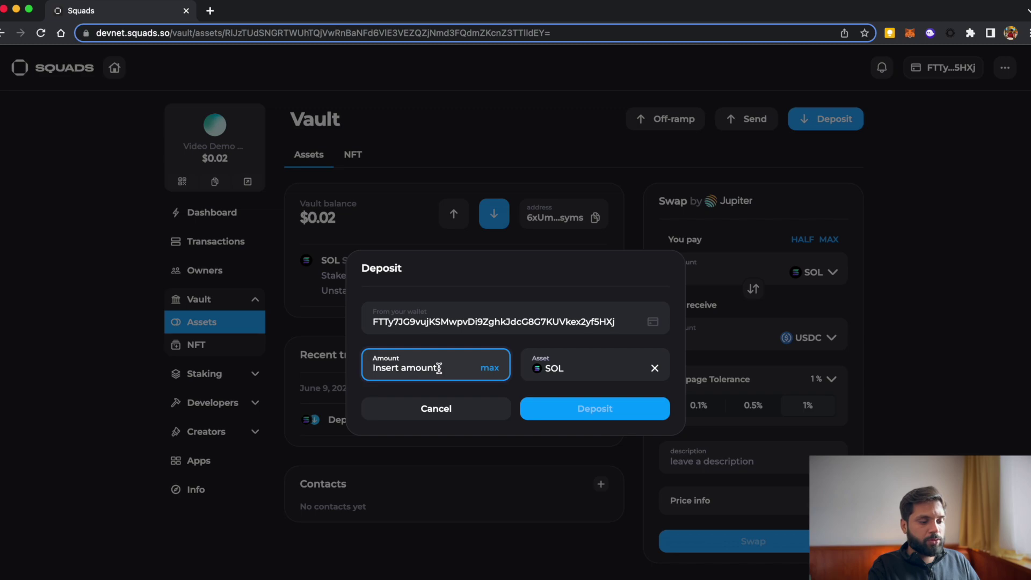
text(0.)
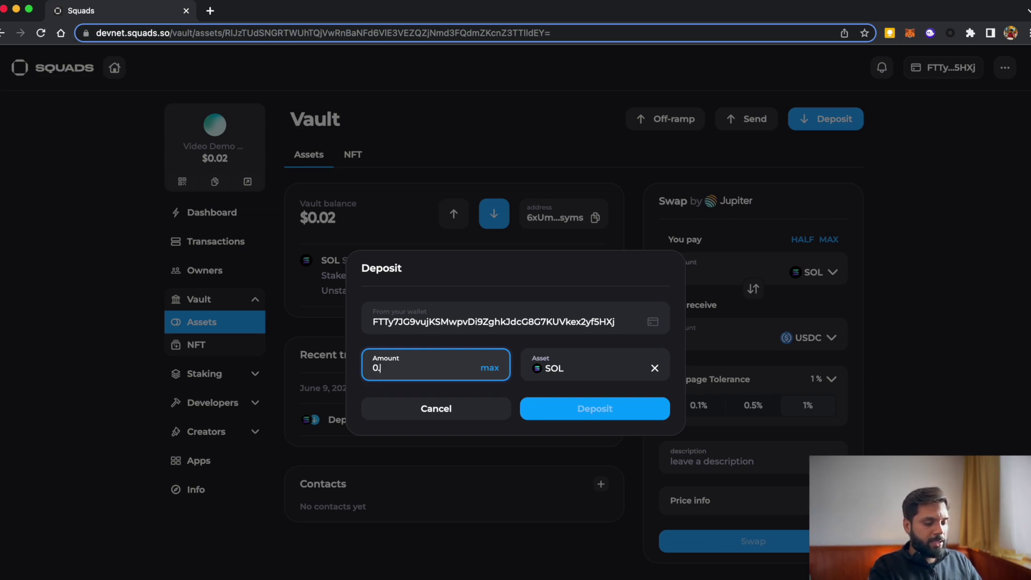
text(2)
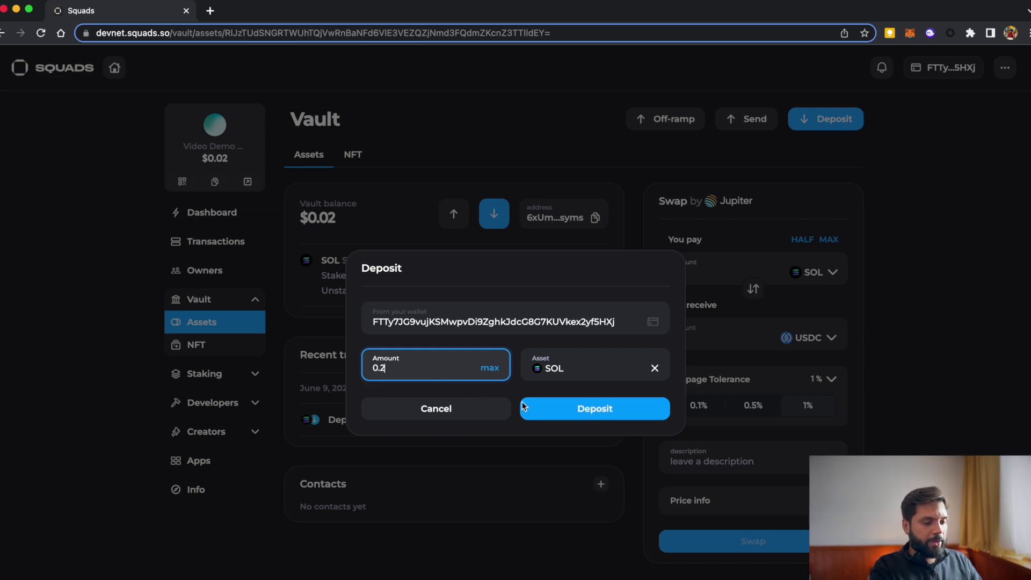
click(561, 416)
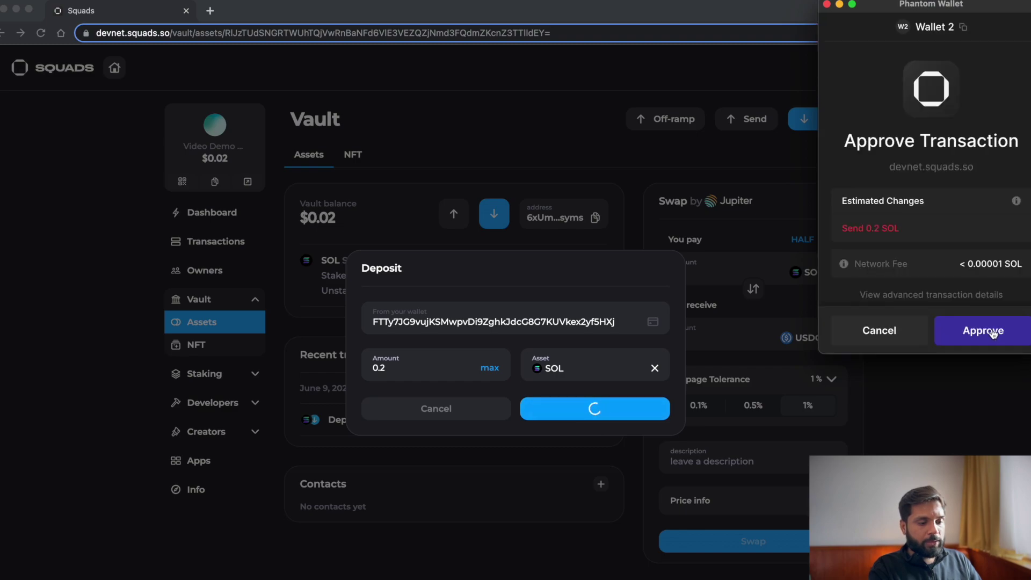
click(992, 333)
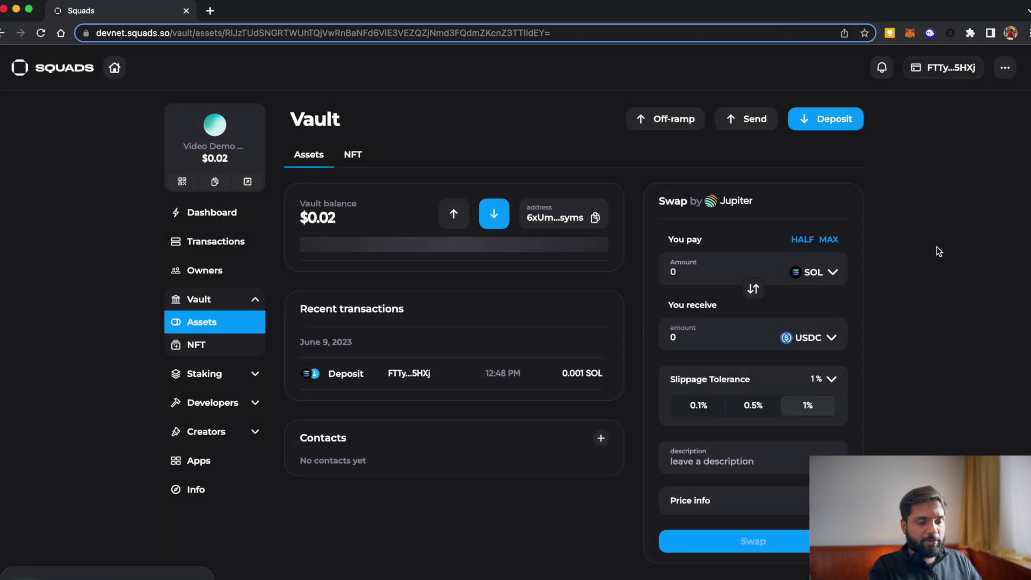
key(super+plus)
key(super+plus)
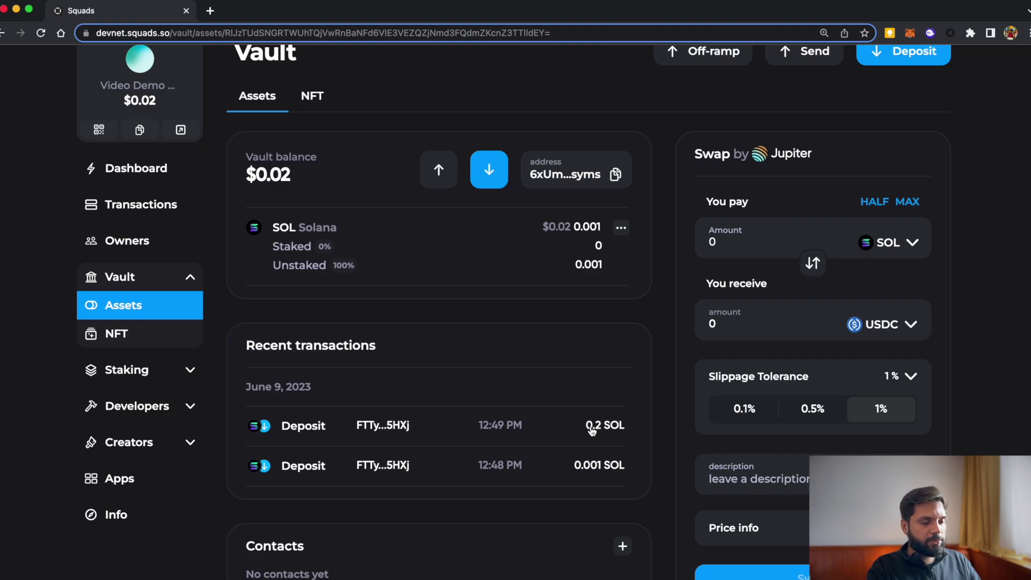
scroll(590, 426, up, 3)
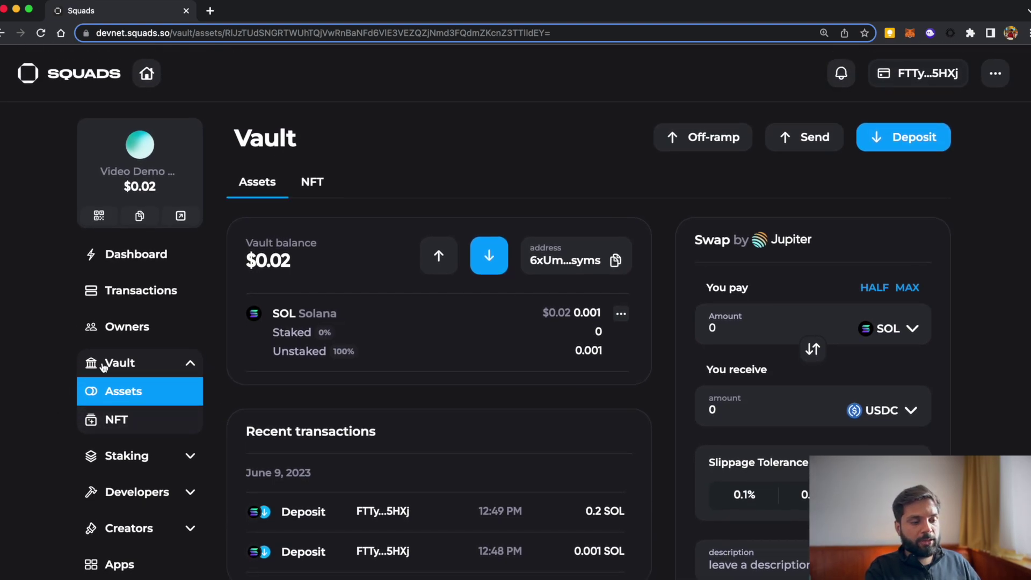
Step: Start a SOL send from the vault to my own wallet
click(136, 292)
click(134, 372)
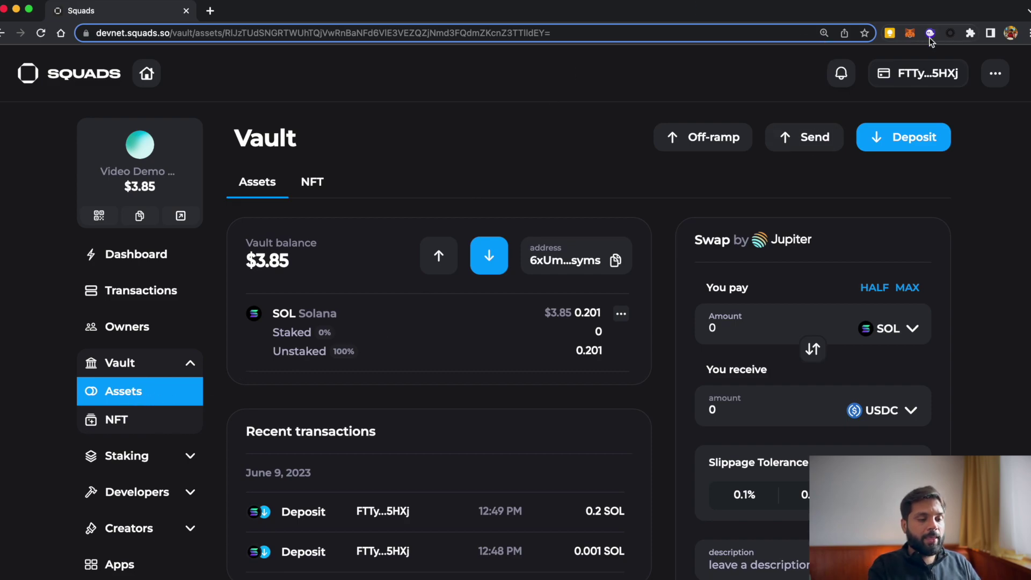
click(804, 138)
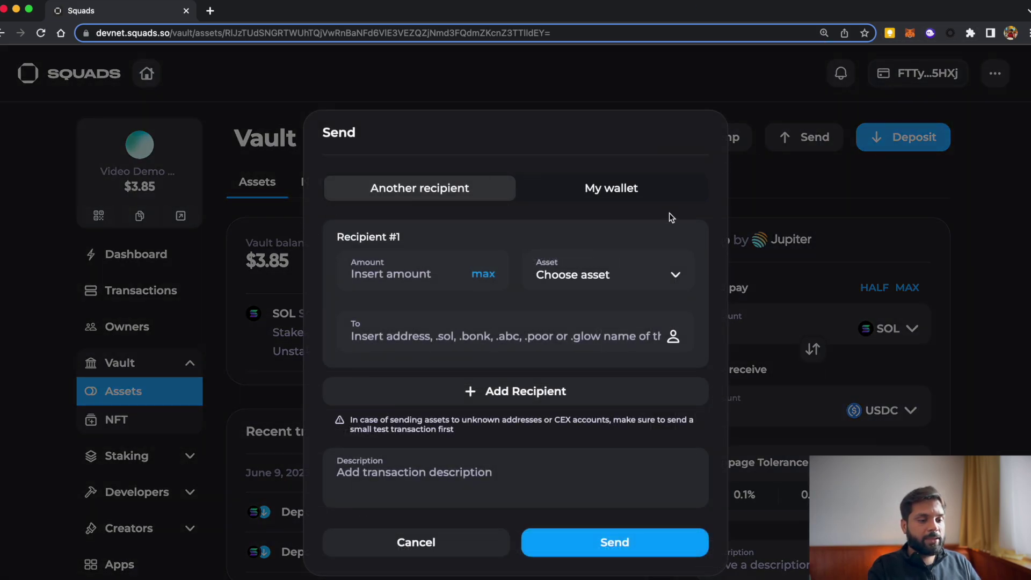
click(609, 194)
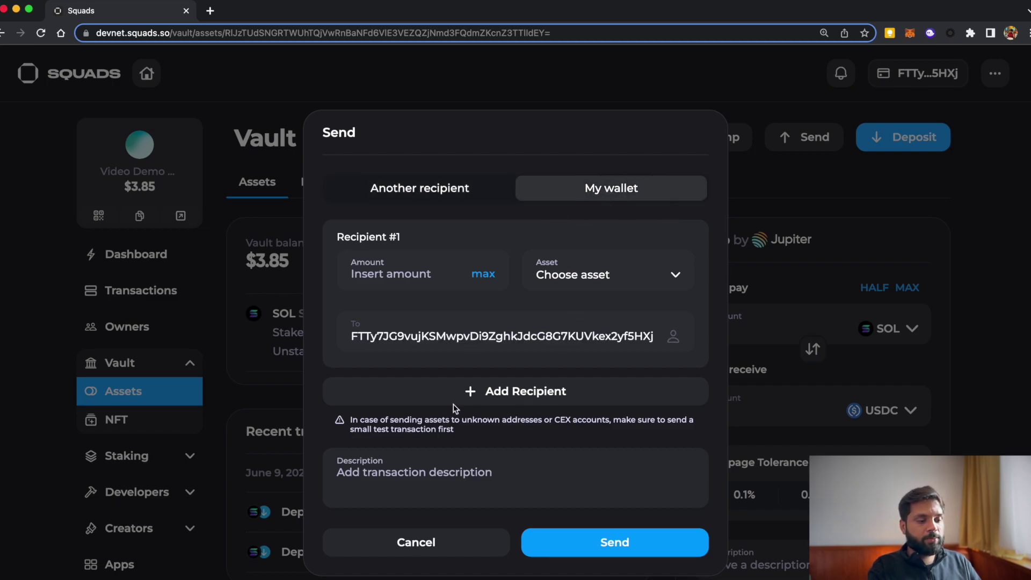
click(585, 276)
click(582, 299)
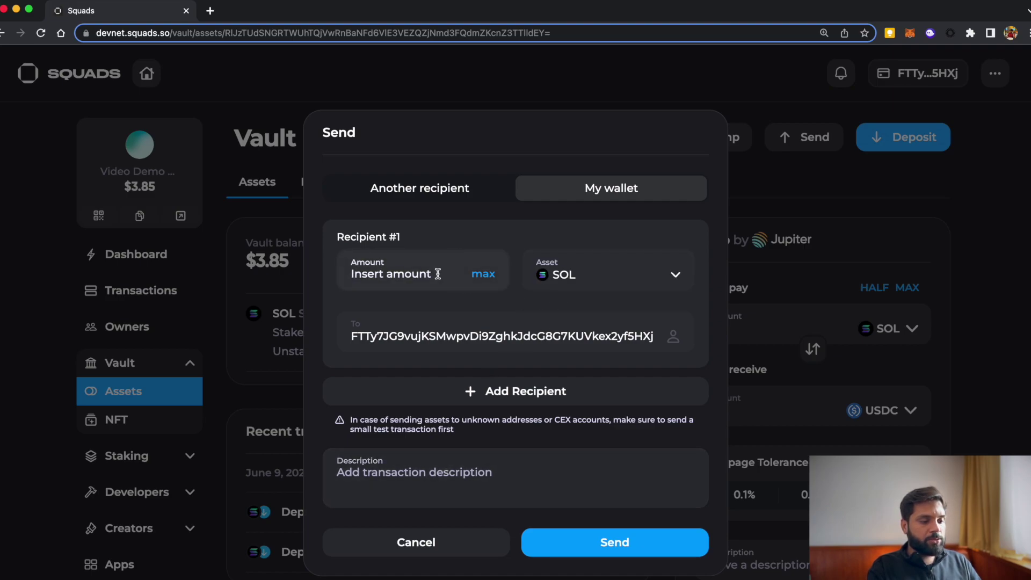
Step: Set the amount to the full 0.201 SOL balance, submit, and approve in Phantom
click(637, 280)
click(595, 301)
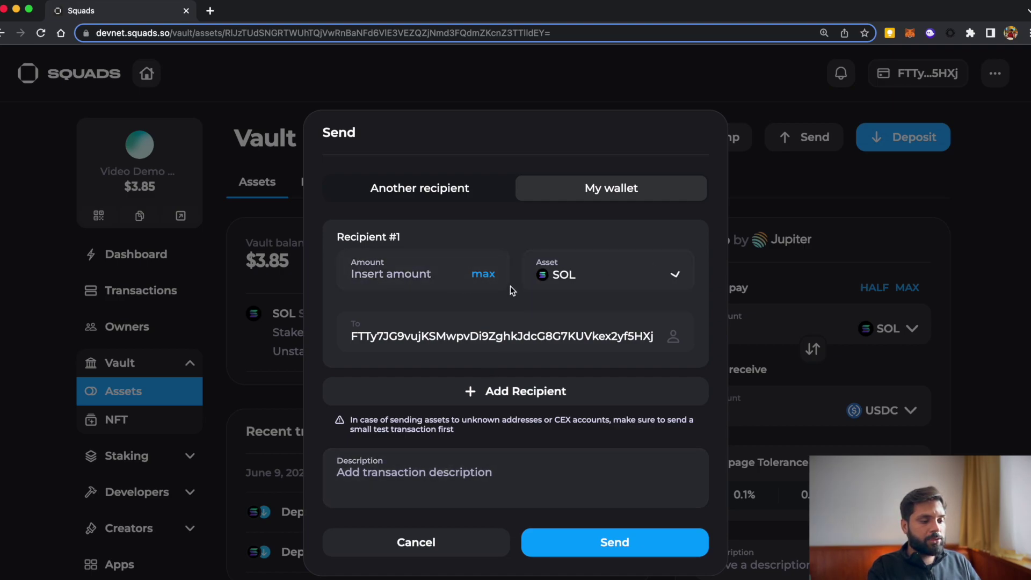
click(484, 273)
click(573, 541)
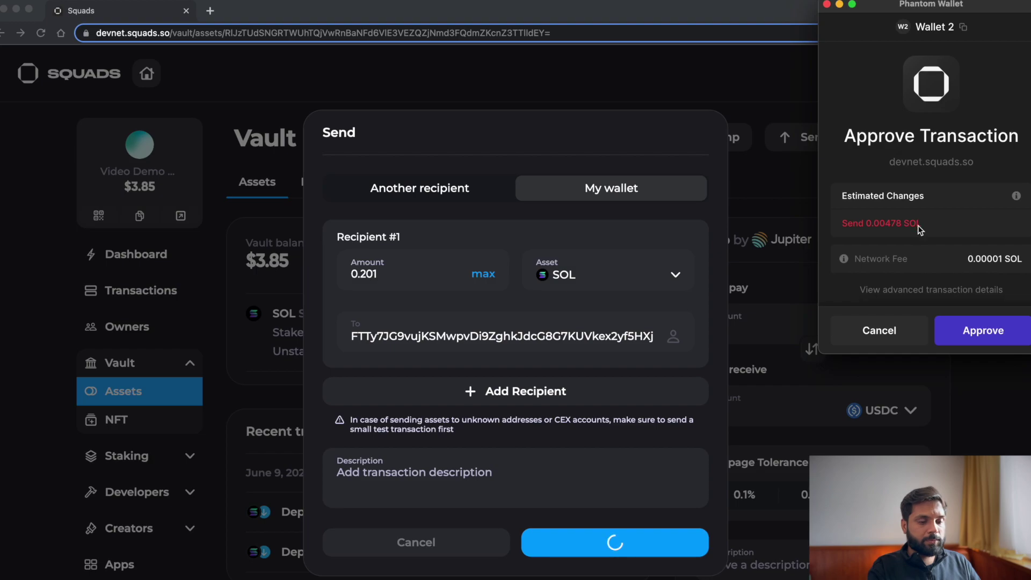
click(964, 331)
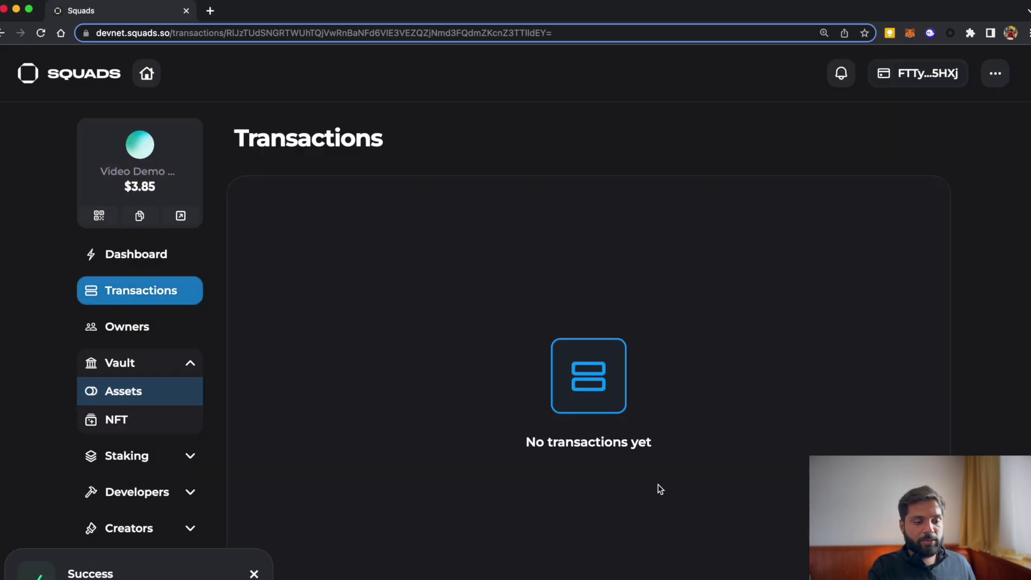
Step: Open the pending 0.201 SOL Send transaction's detail page and scroll to its results
click(182, 397)
click(133, 292)
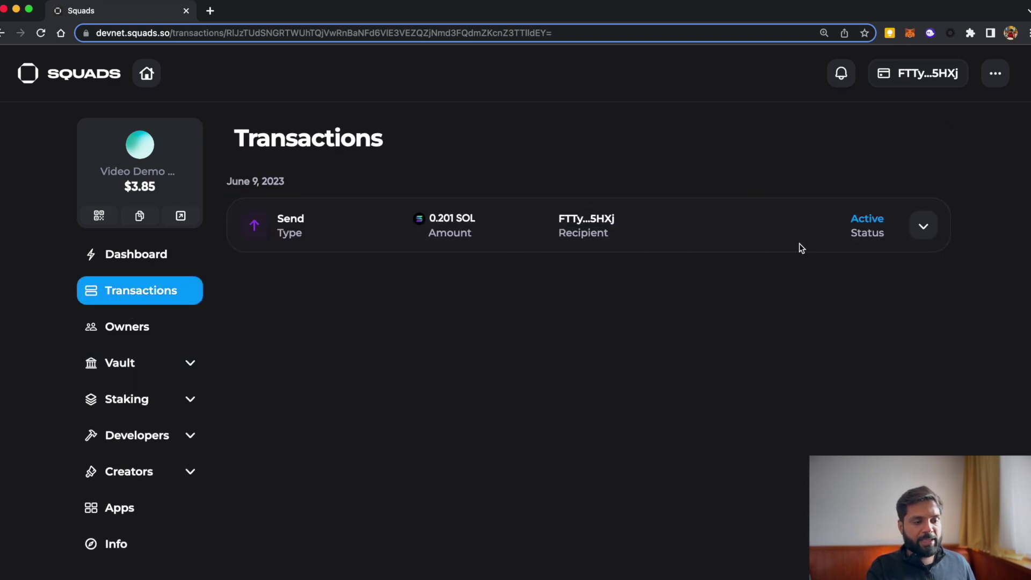
click(924, 230)
click(703, 226)
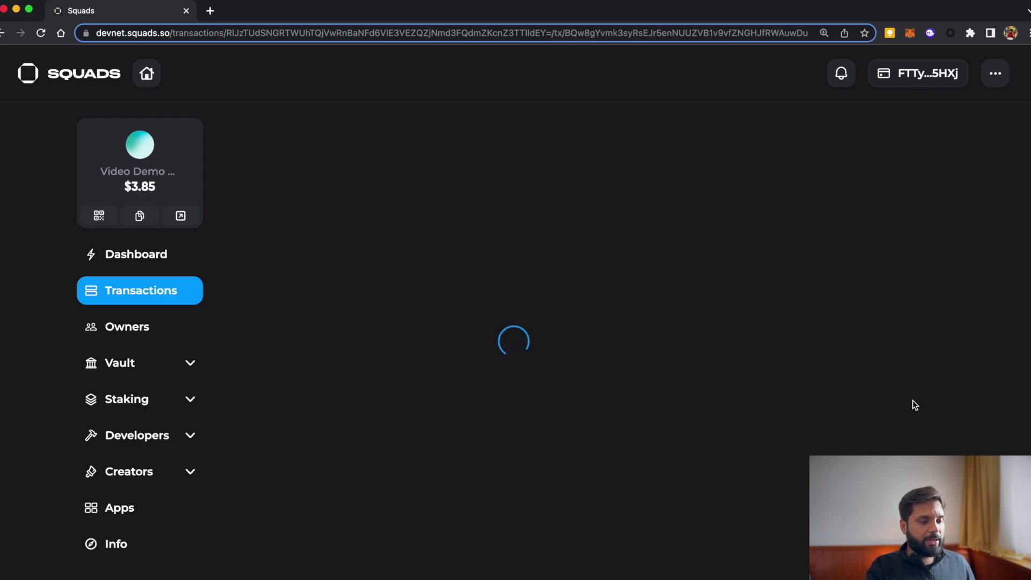
scroll(915, 406, down, 3)
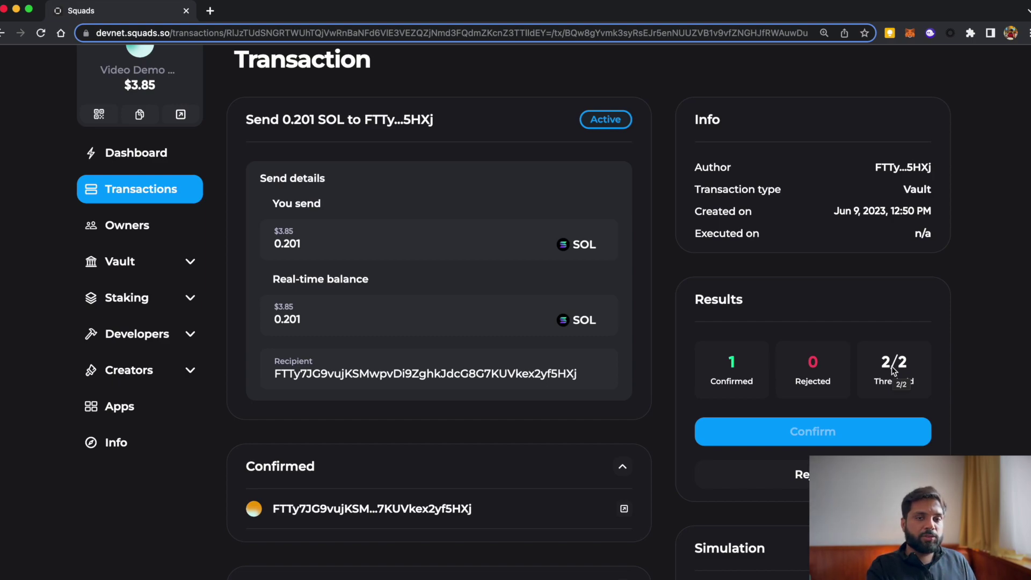
Step: Switch Phantom to the second owner's account, Wallet 3
click(930, 34)
click(725, 63)
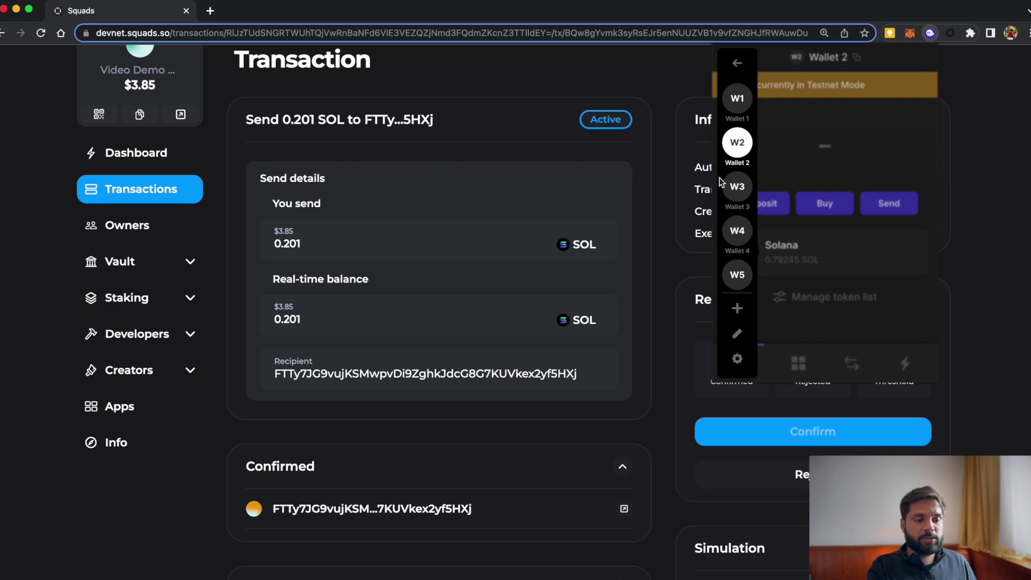
click(735, 186)
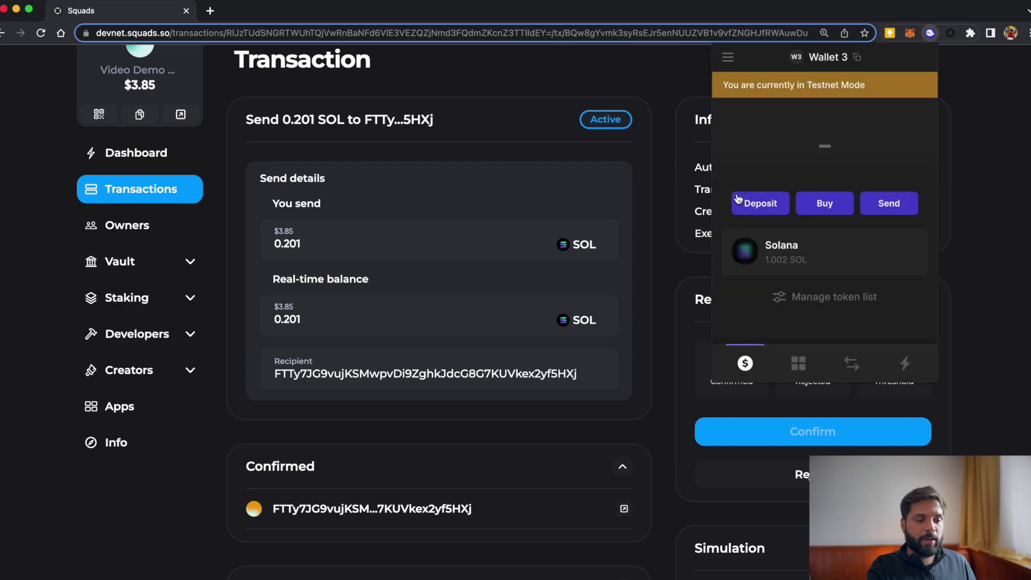
click(996, 419)
scroll(950, 272, up, 4)
Step: Connect the second owner's wallet to Squads and confirm the send, signing in Phantom
click(927, 75)
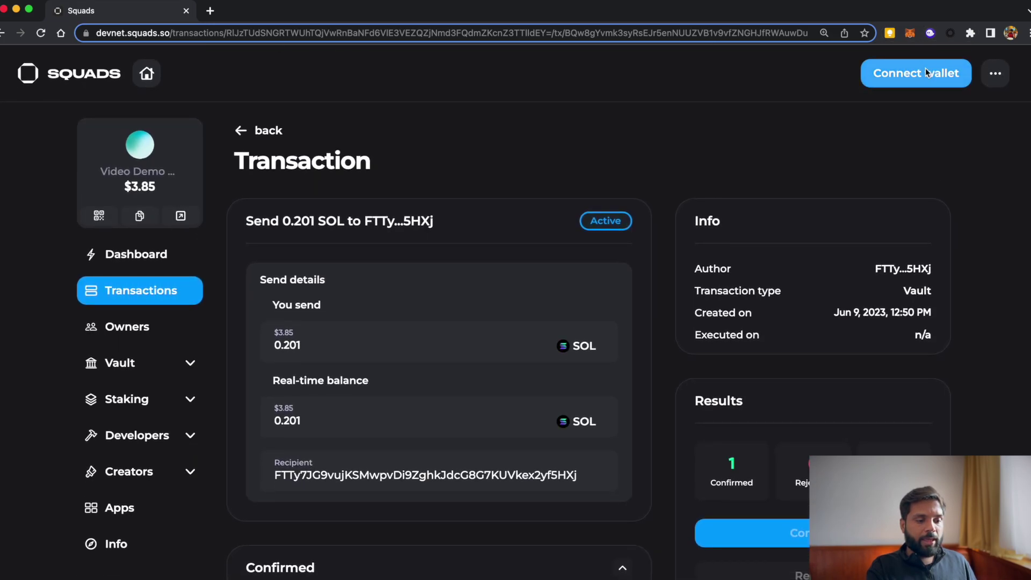
click(529, 285)
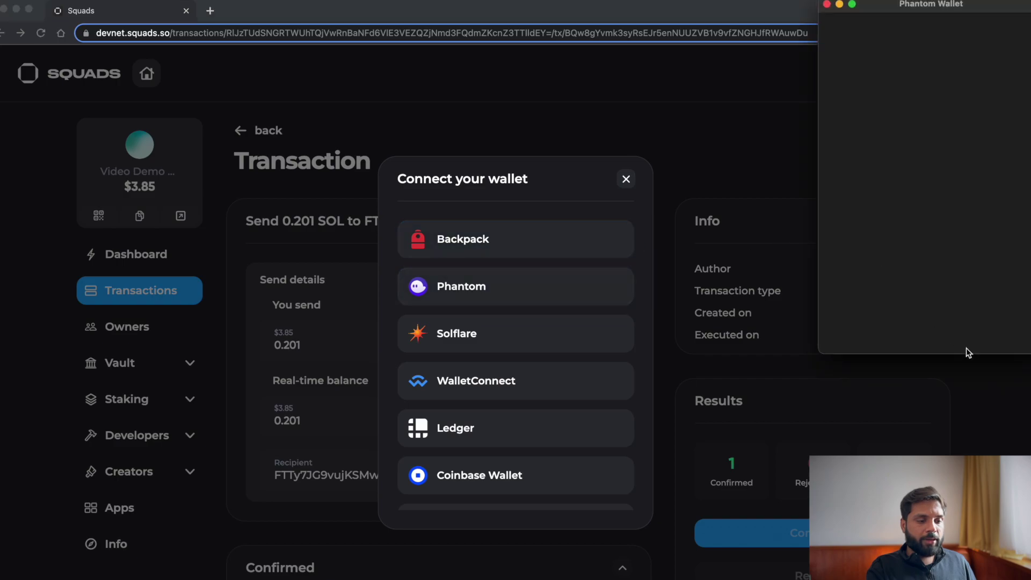
click(973, 336)
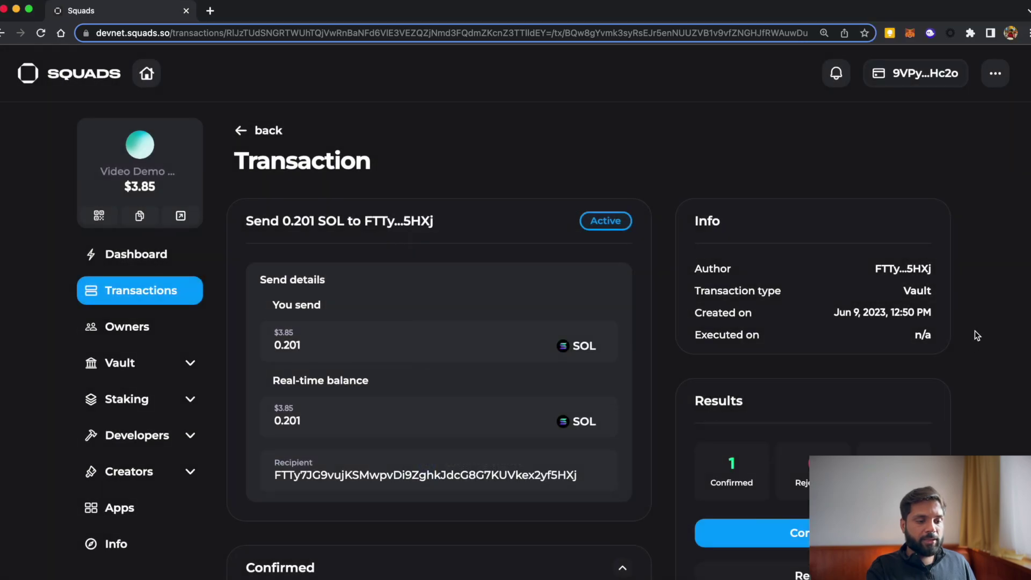
scroll(974, 330, down, 3)
click(823, 430)
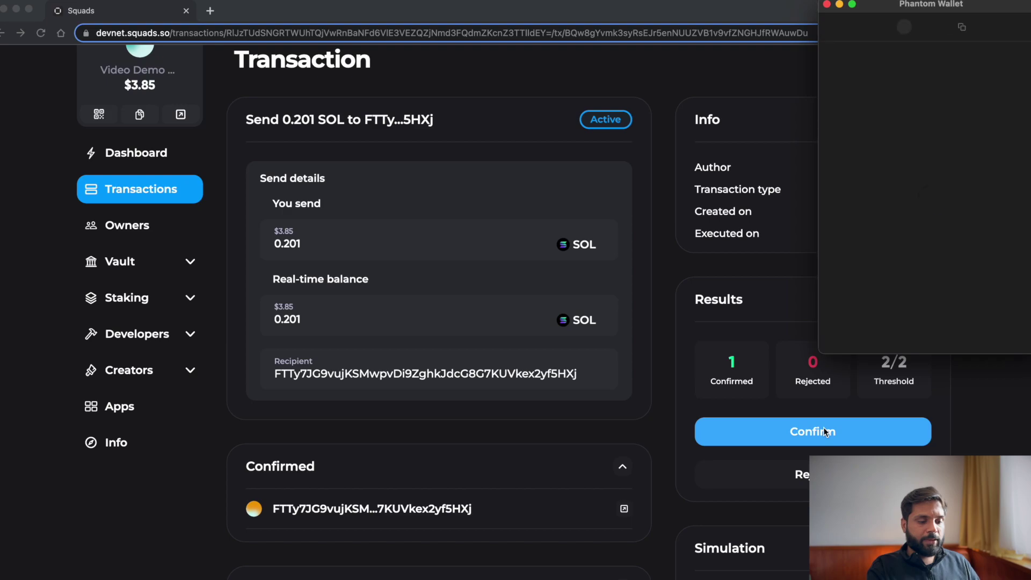
click(963, 335)
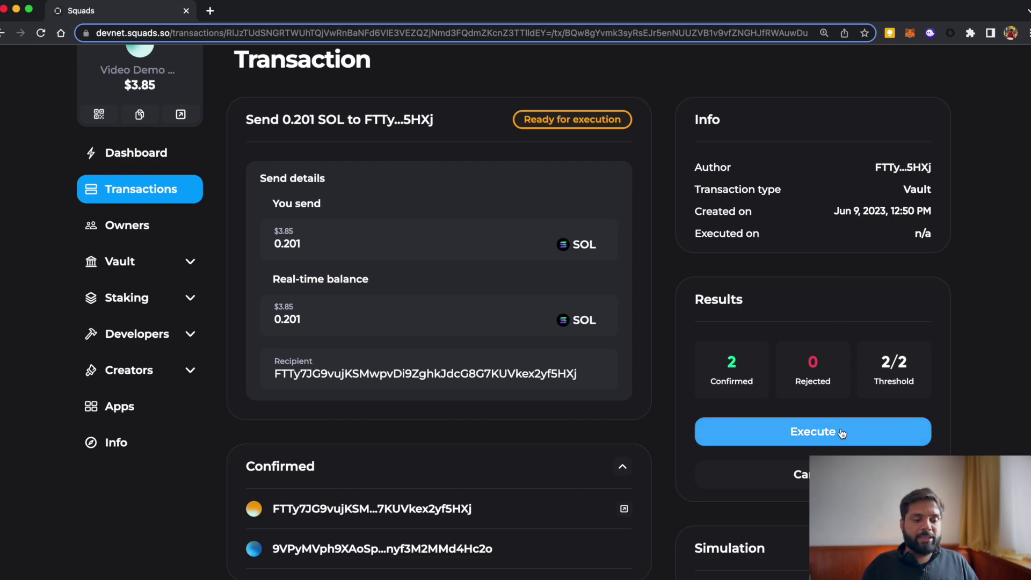
Step: Execute the 0.201 SOL send with Phantom approval and view its Executed status
click(819, 432)
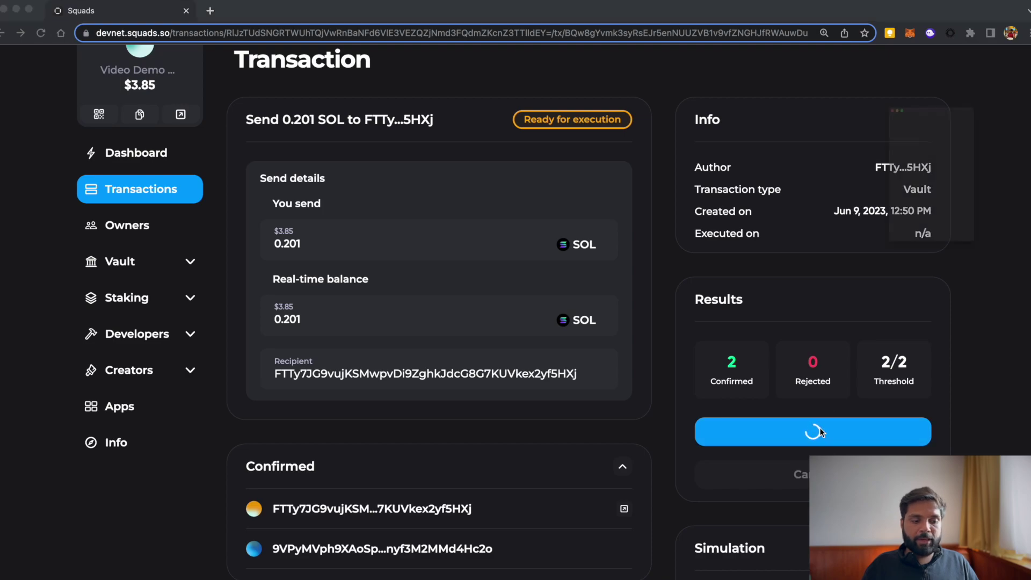
click(1008, 334)
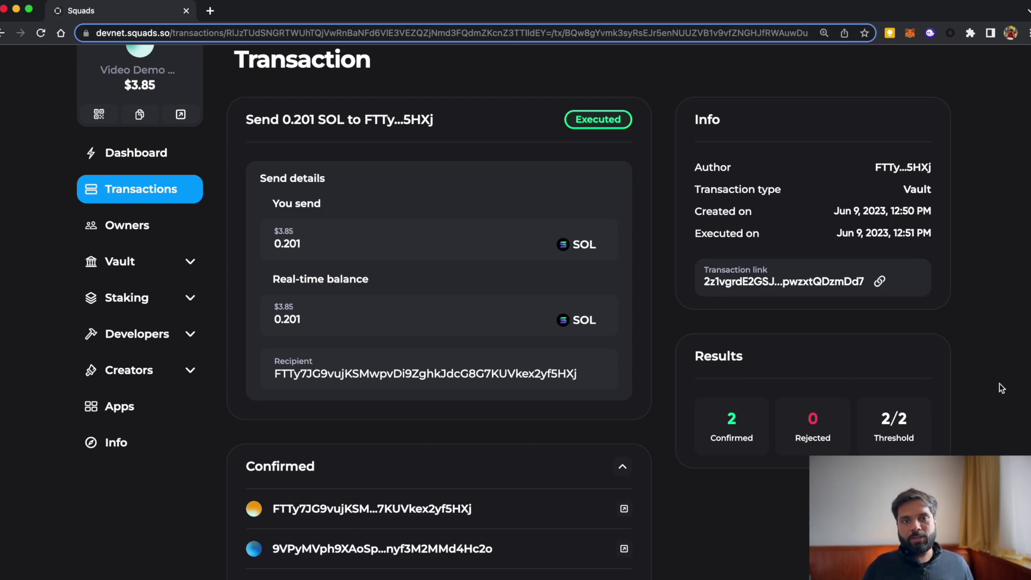
scroll(1001, 387, up, 3)
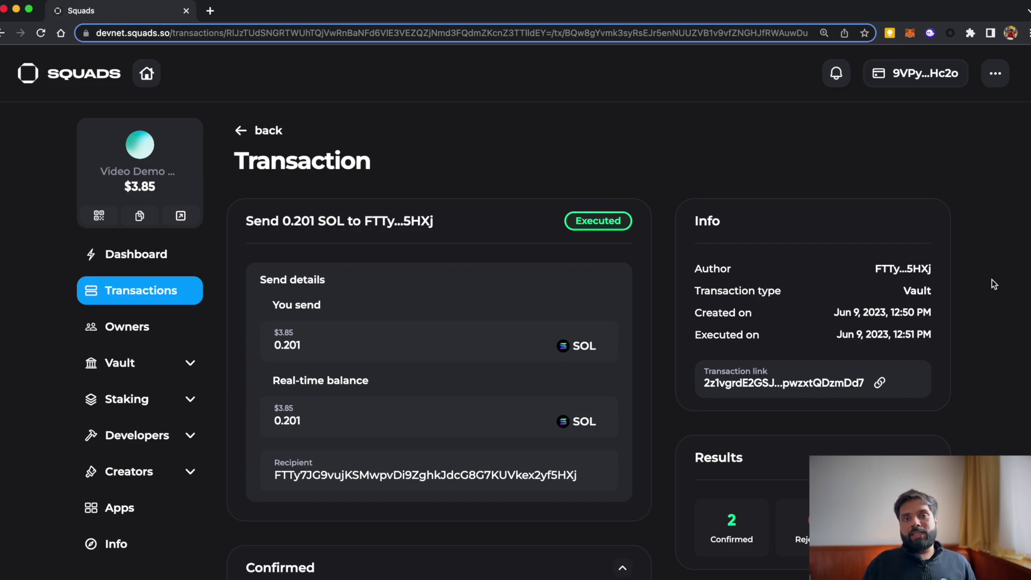